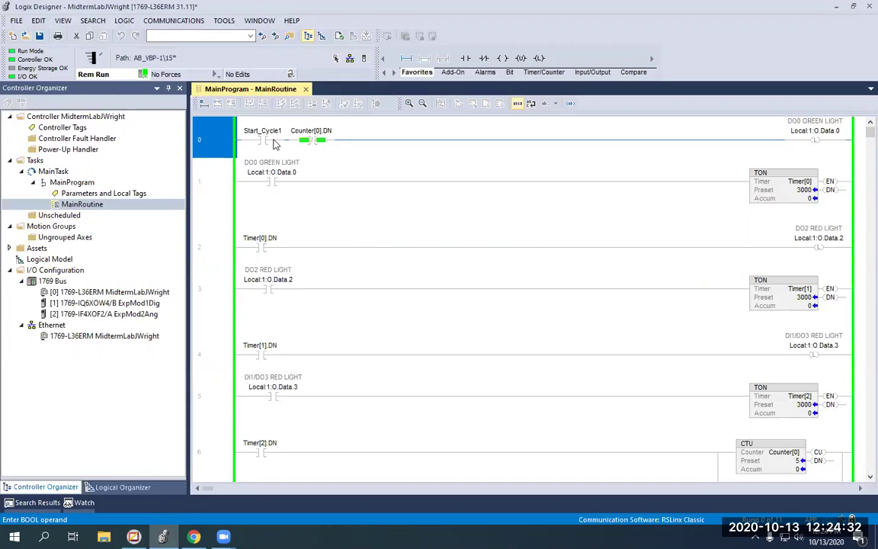
- Review the MainRoutine ladder rungs, then switch to the 'Ricls mid new' project in FactoryTalk View Studio
{"action": "scroll", "coordinate": [421, 257], "scroll_direction": "down", "scroll_amount": 5}
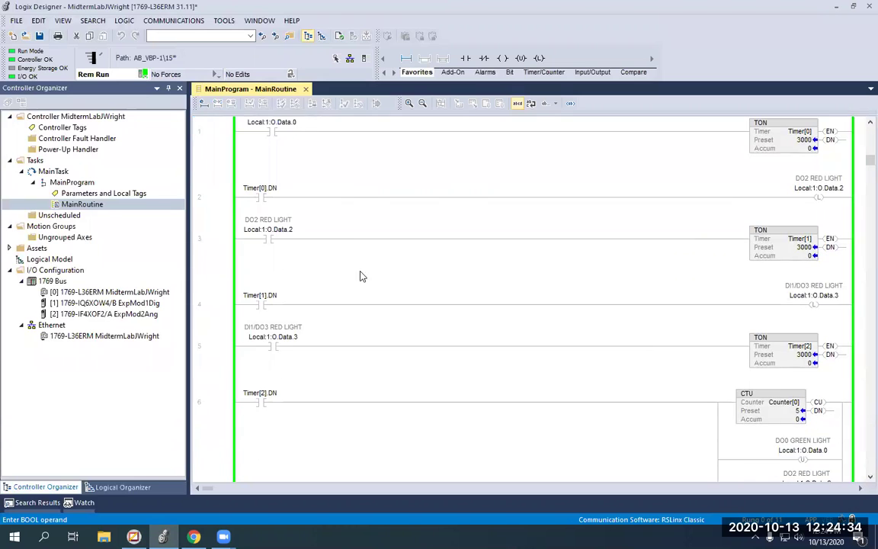
{"action": "scroll", "coordinate": [355, 286], "scroll_direction": "down", "scroll_amount": 2}
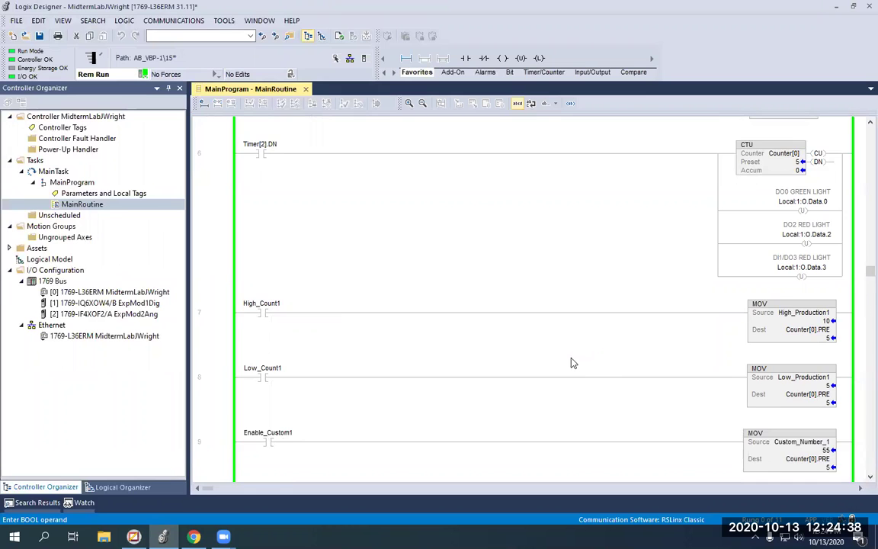
{"action": "scroll", "coordinate": [610, 362], "scroll_direction": "down", "scroll_amount": 1}
{"action": "scroll", "coordinate": [397, 335], "scroll_direction": "up", "scroll_amount": 1}
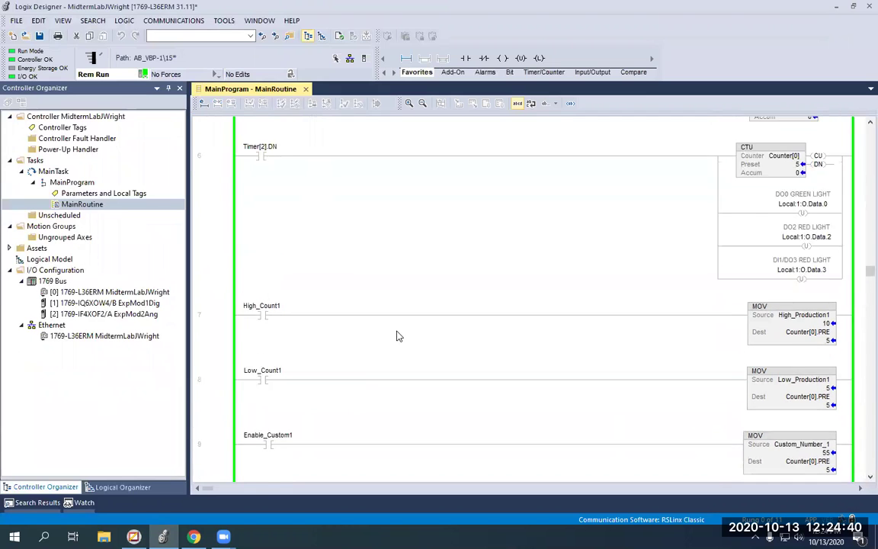
{"action": "scroll", "coordinate": [393, 343], "scroll_direction": "up", "scroll_amount": 10}
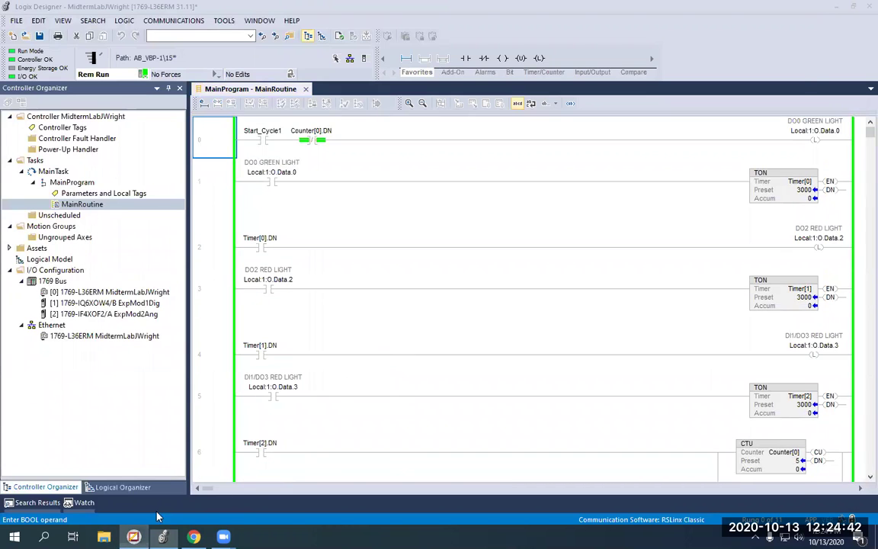
{"action": "left_click", "coordinate": [163, 536]}
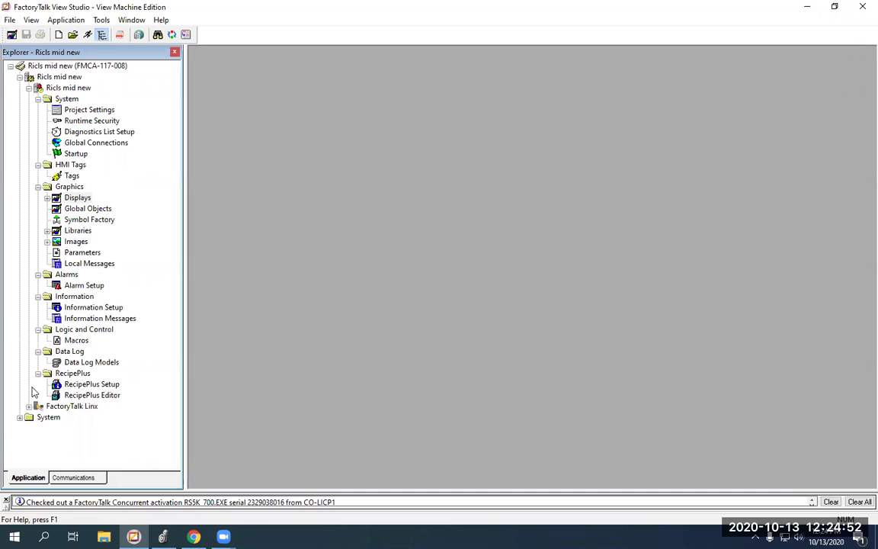
- In Communication Setup, point New_Shortcut at the 1769-L36ERM controller at 192.168.1.21
{"action": "double_click", "coordinate": [67, 407]}
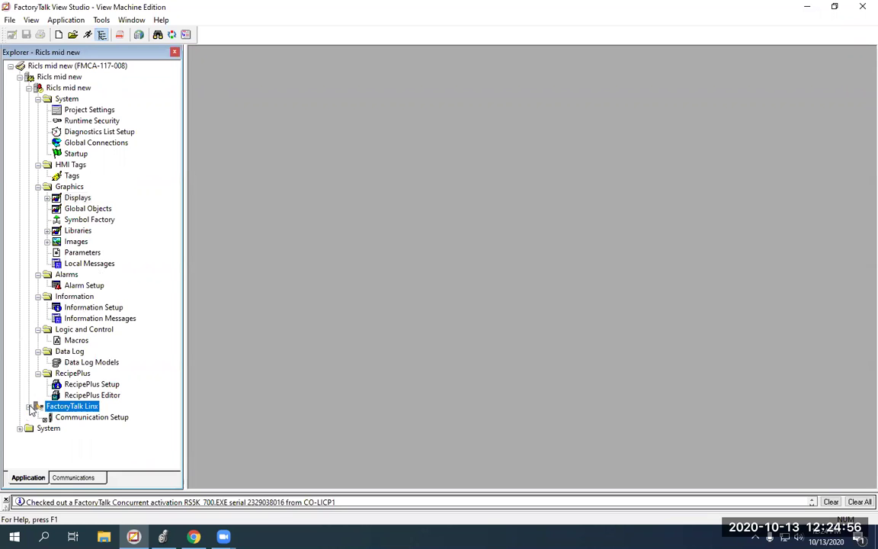
{"action": "left_click", "coordinate": [74, 418]}
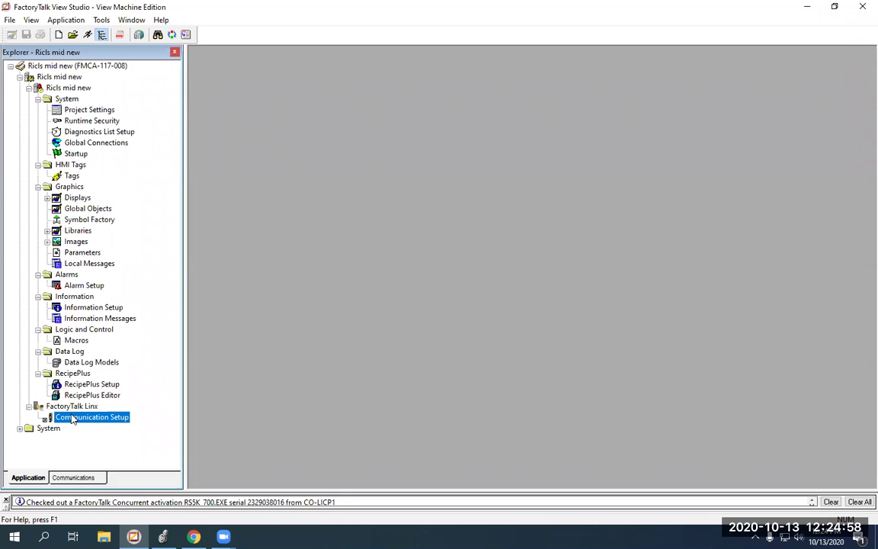
{"action": "double_click", "coordinate": [73, 418]}
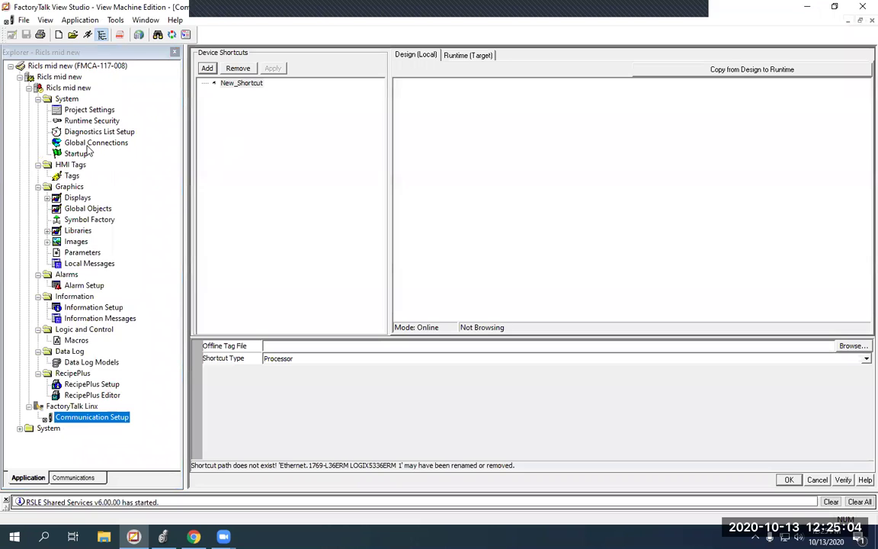
{"action": "left_click", "coordinate": [241, 85]}
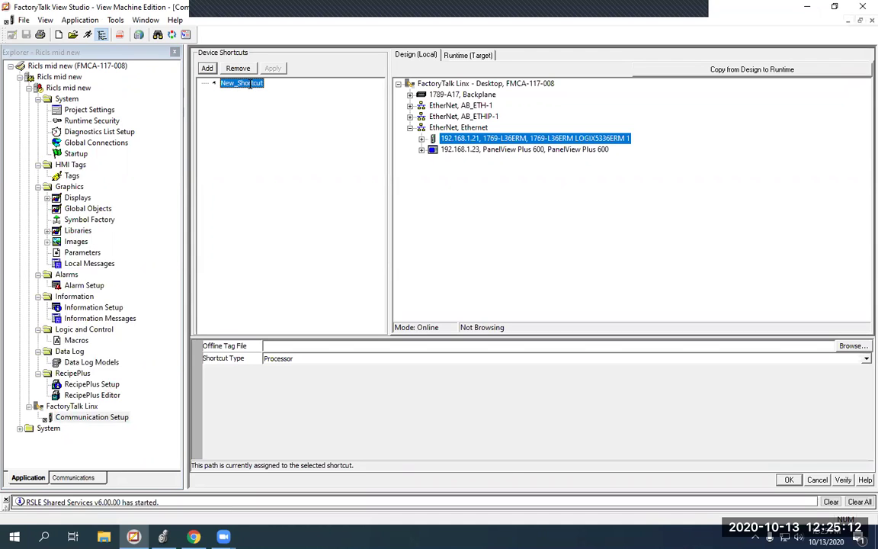
{"action": "left_click", "coordinate": [242, 83]}
{"action": "left_click", "coordinate": [499, 143]}
- Copy New_Shortcut's design settings to Runtime, confirm, and apply Communication Setup
{"action": "left_click", "coordinate": [255, 84]}
{"action": "left_click", "coordinate": [751, 71]}
{"action": "left_click", "coordinate": [474, 306]}
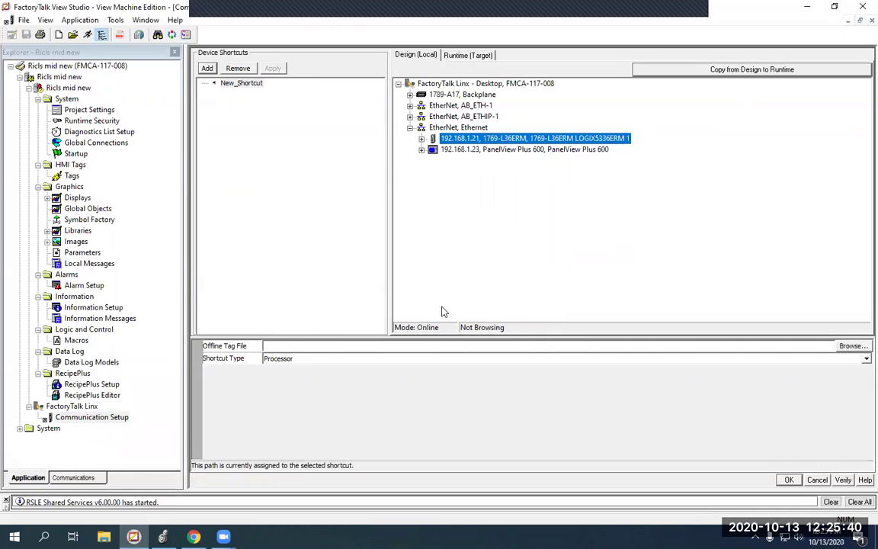
{"action": "left_click", "coordinate": [788, 480]}
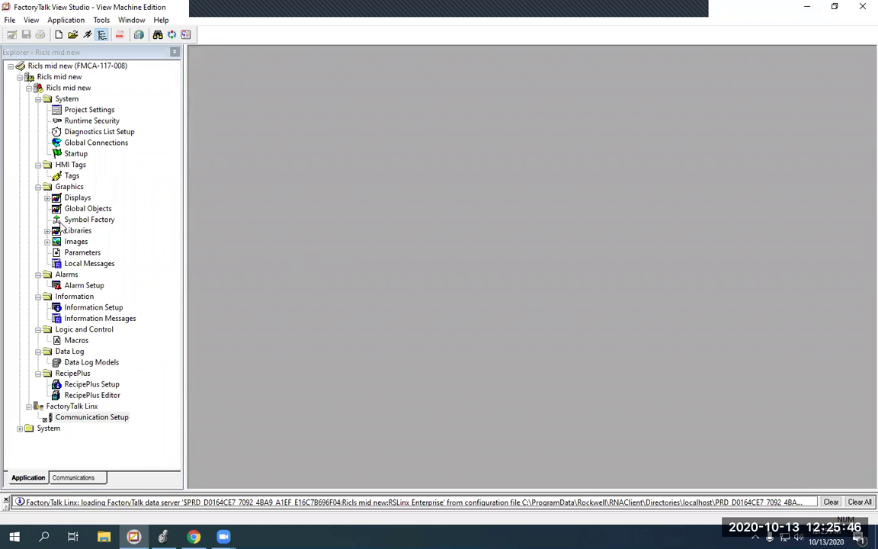
- Open the MAIN display and the Start Cycle button's Connections dialog
{"action": "double_click", "coordinate": [54, 200]}
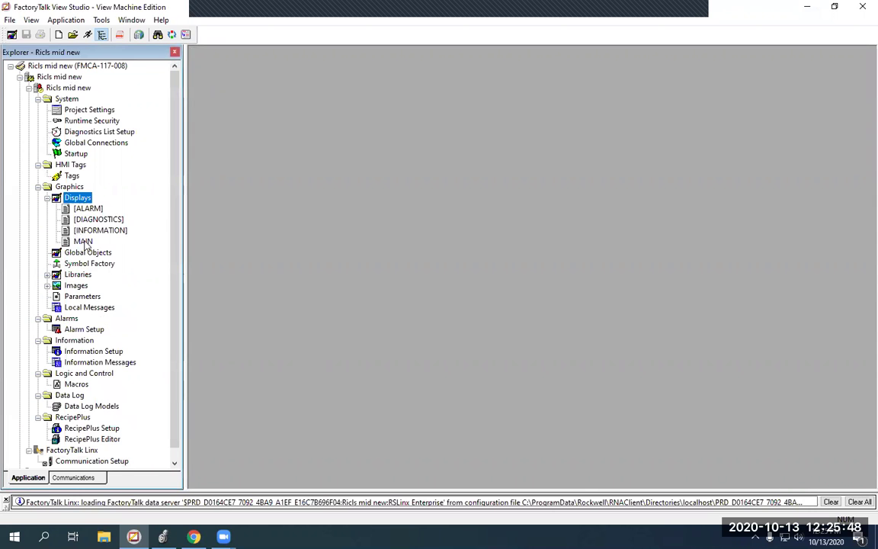
{"action": "double_click", "coordinate": [83, 241]}
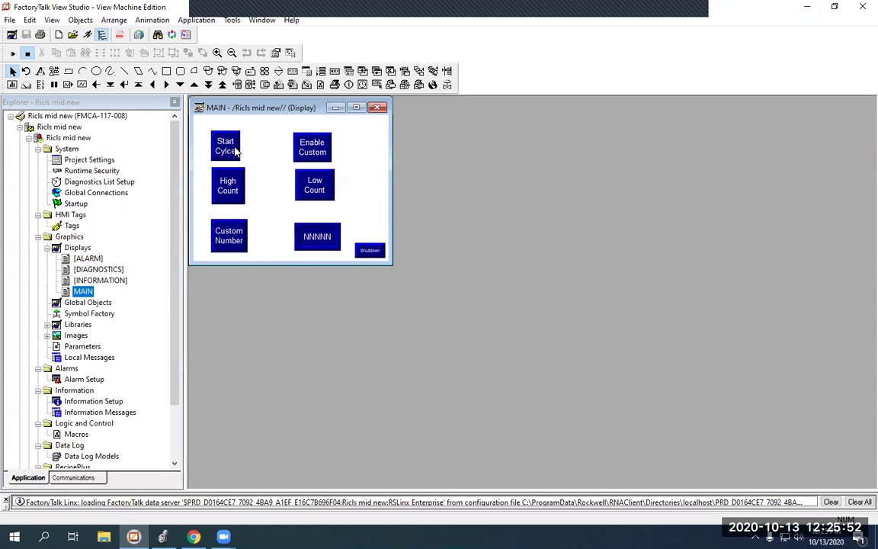
{"action": "right_click", "coordinate": [225, 150]}
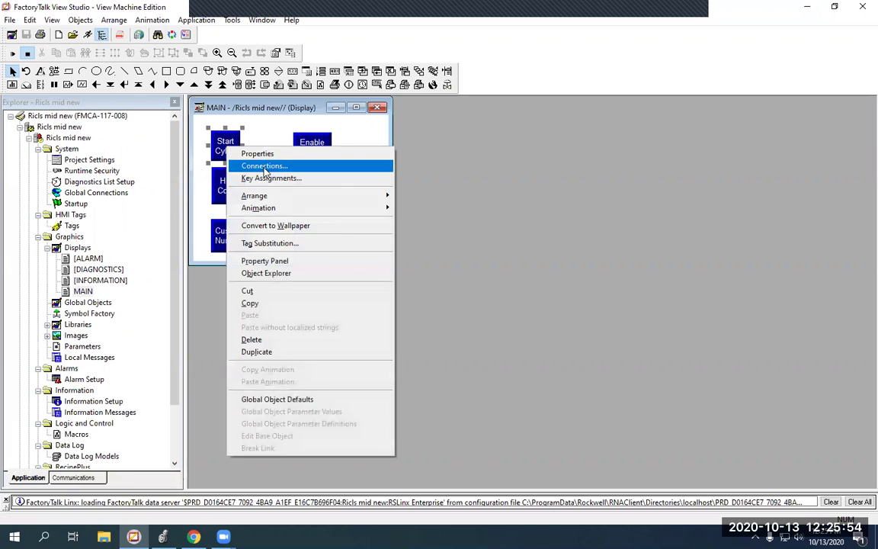
{"action": "left_click", "coordinate": [244, 166]}
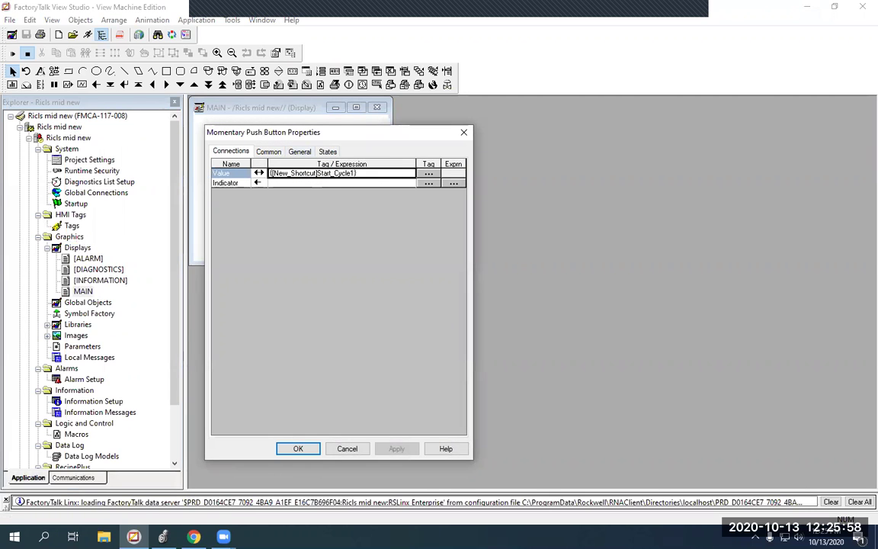
- Check tag names in Logix Designer, then browse tags for the Value connection and refresh all folders
{"action": "key", "text": "alt+Tab"}
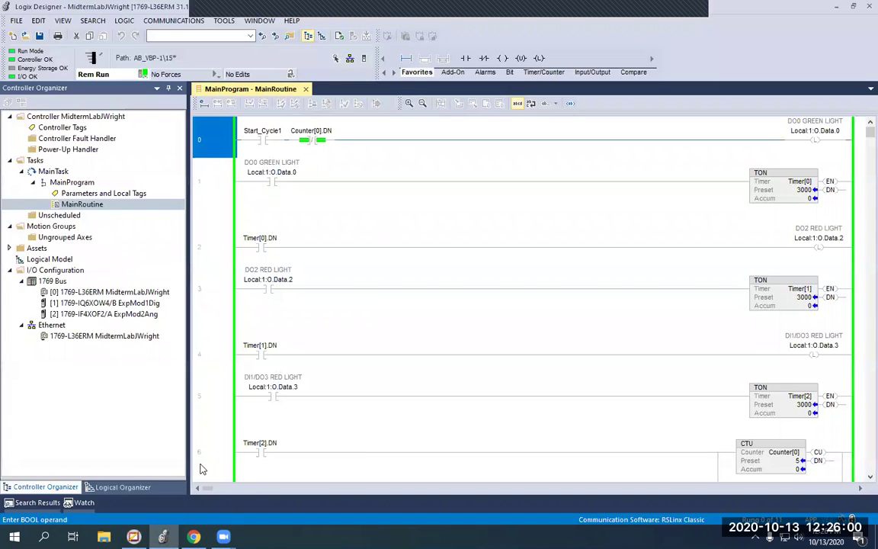
{"action": "key", "text": "alt+Tab"}
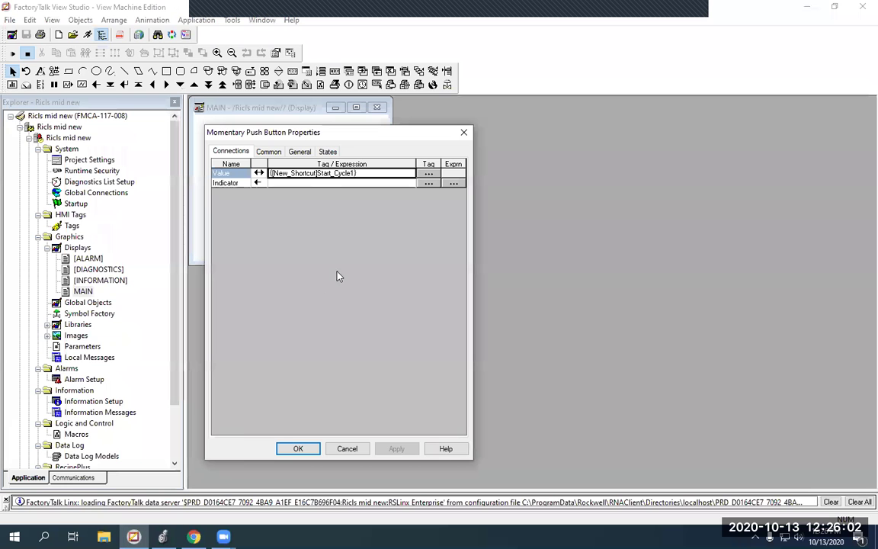
{"action": "left_click", "coordinate": [429, 173]}
{"action": "left_click", "coordinate": [343, 338]}
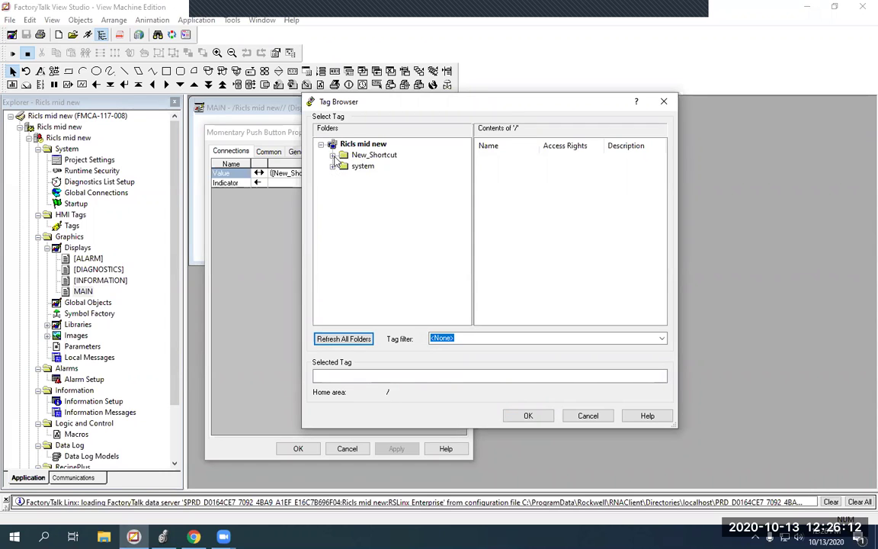
{"action": "left_click", "coordinate": [333, 155]}
{"action": "left_click", "coordinate": [367, 177]}
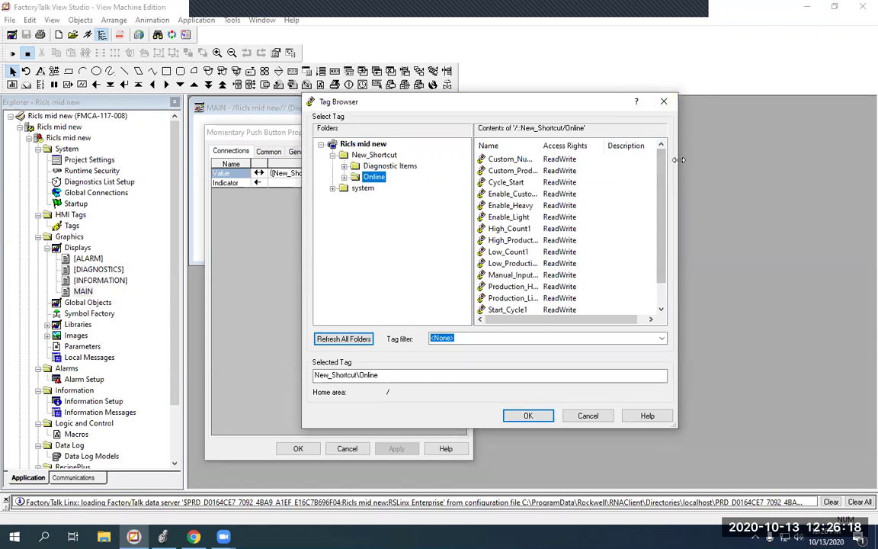
{"action": "left_click_drag", "start_coordinate": [677, 152], "coordinate": [810, 153]}
{"action": "left_click_drag", "start_coordinate": [625, 145], "coordinate": [636, 145]}
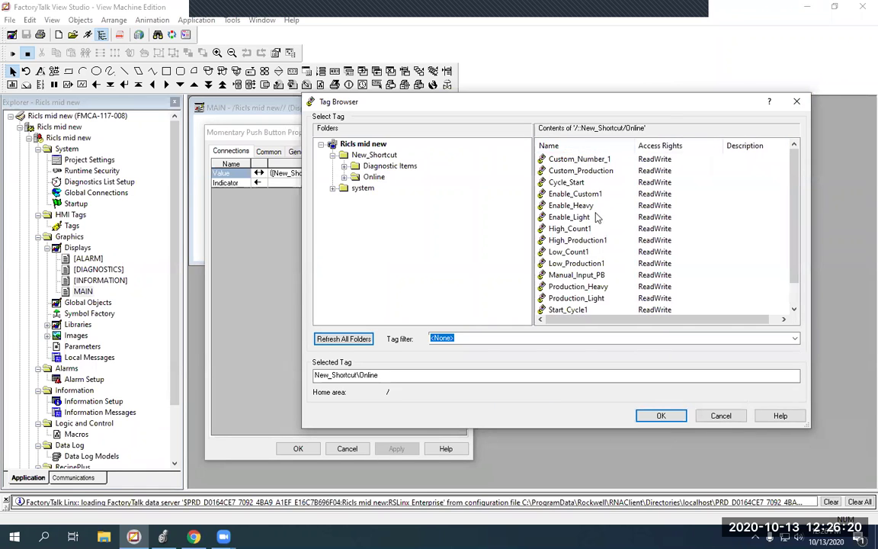
{"action": "scroll", "coordinate": [584, 244], "scroll_direction": "down", "scroll_amount": 1}
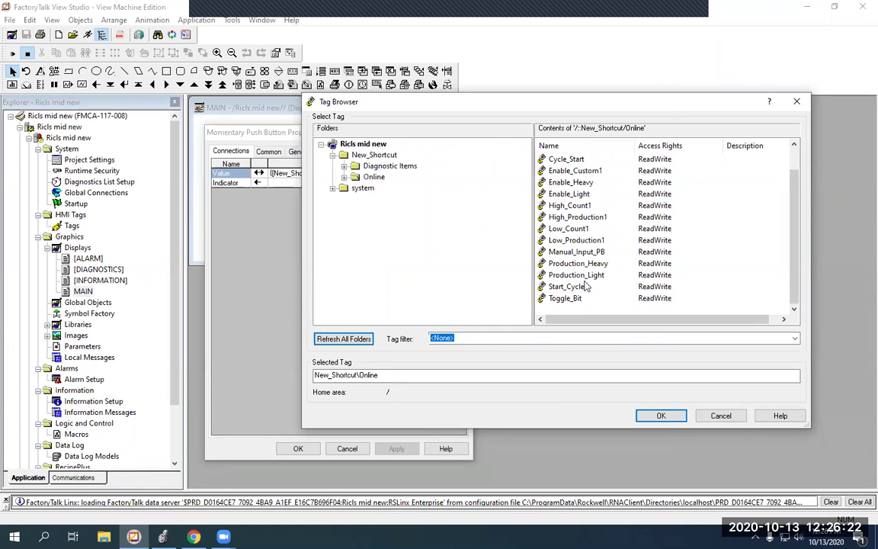
{"action": "scroll", "coordinate": [585, 285], "scroll_direction": "up", "scroll_amount": 1}
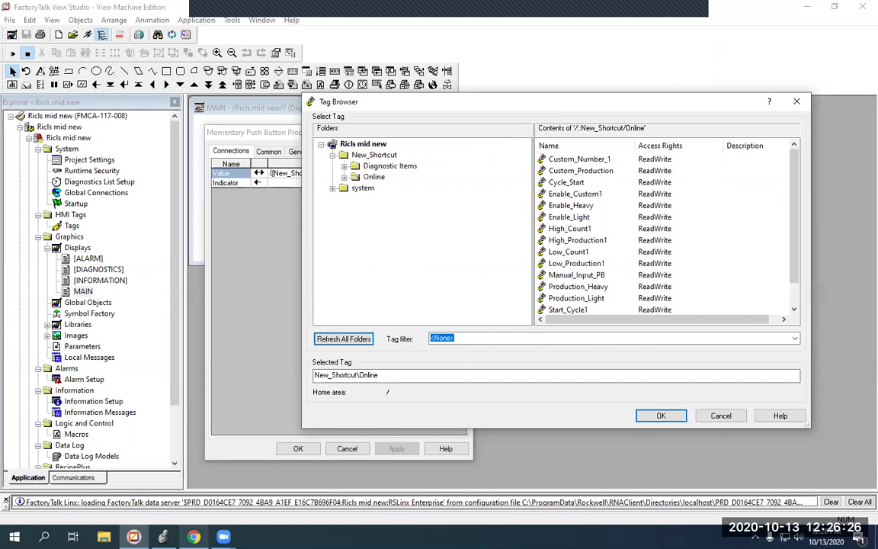
{"action": "mouse_move", "coordinate": [194, 537]}
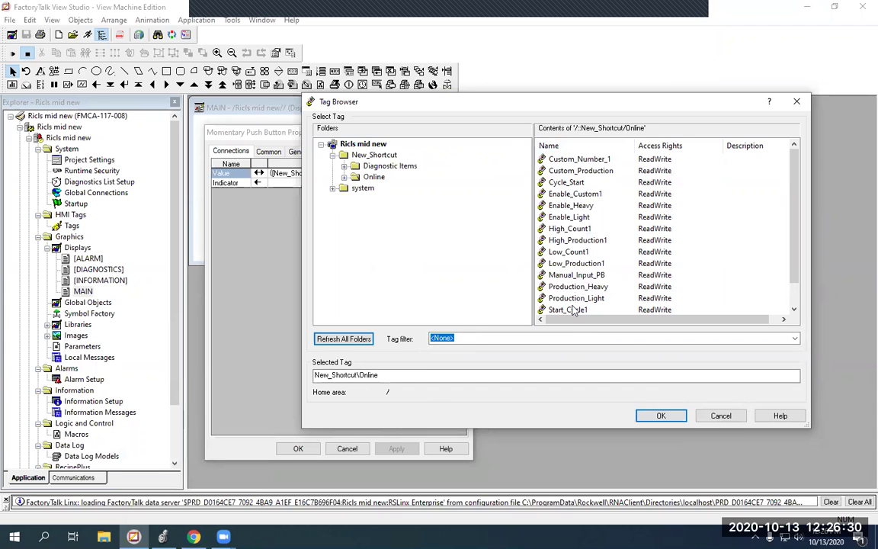
{"action": "left_click", "coordinate": [162, 537]}
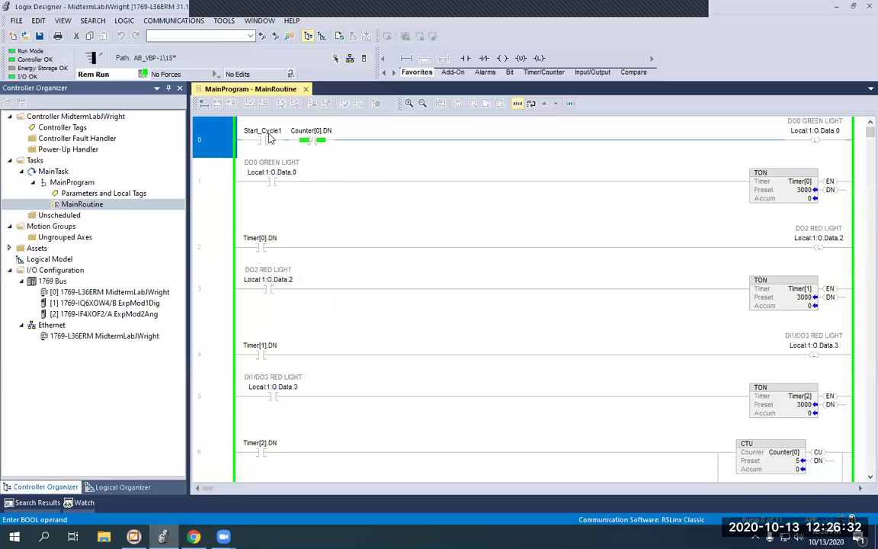
{"action": "left_click", "coordinate": [134, 537]}
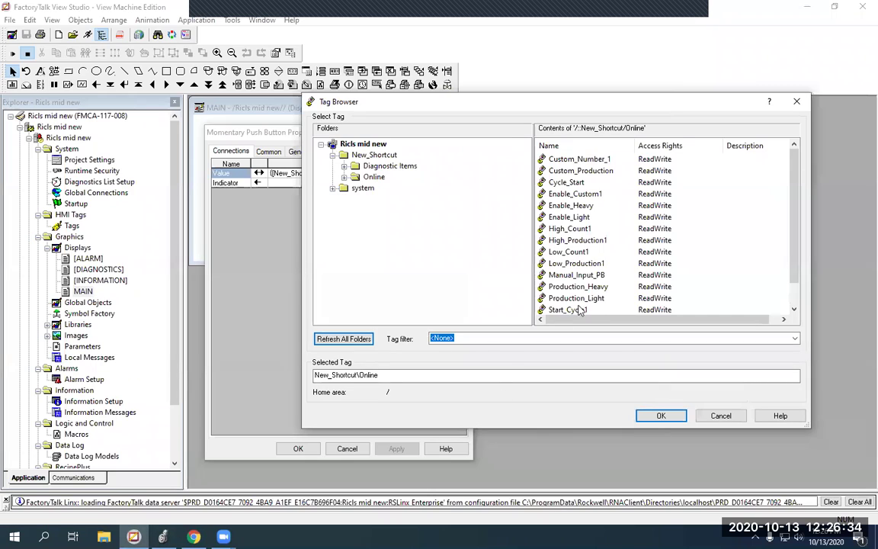
{"action": "scroll", "coordinate": [579, 308], "scroll_direction": "down", "scroll_amount": 1}
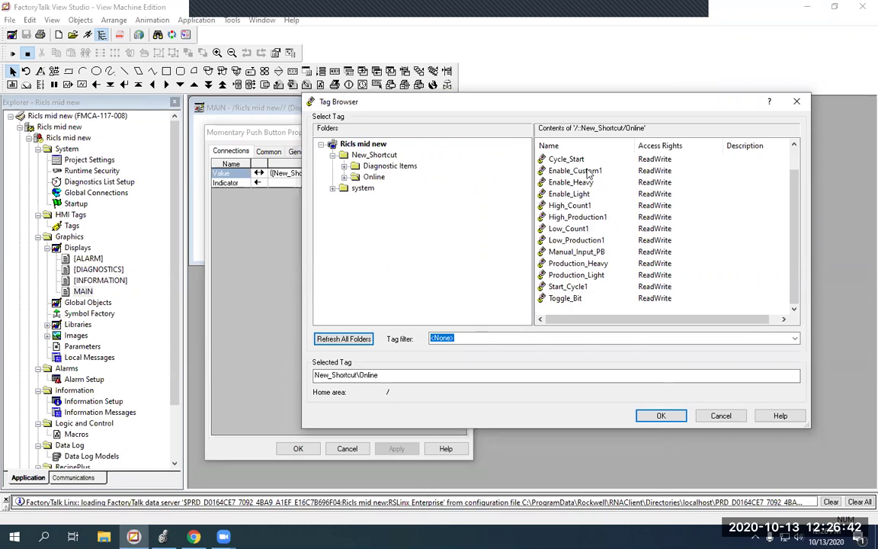
{"action": "key", "text": "alt+Tab"}
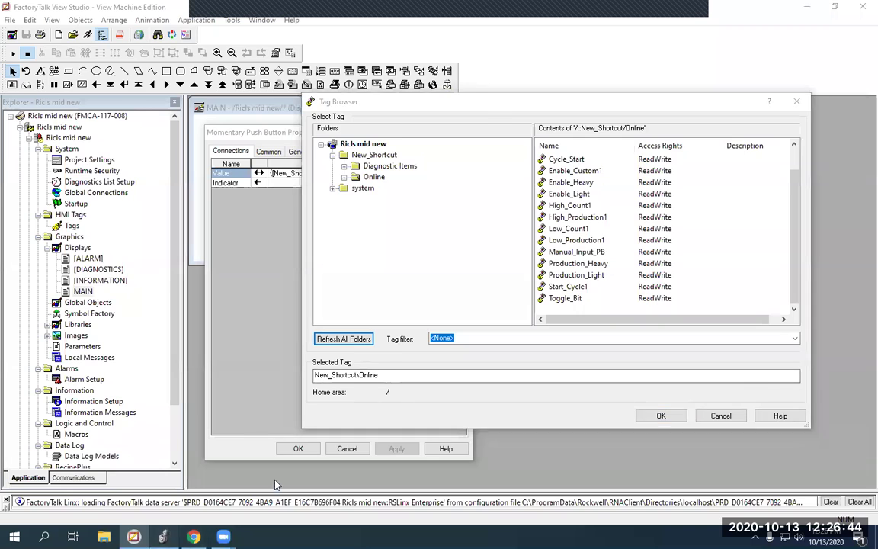
{"action": "scroll", "coordinate": [627, 409], "scroll_direction": "down", "scroll_amount": 10}
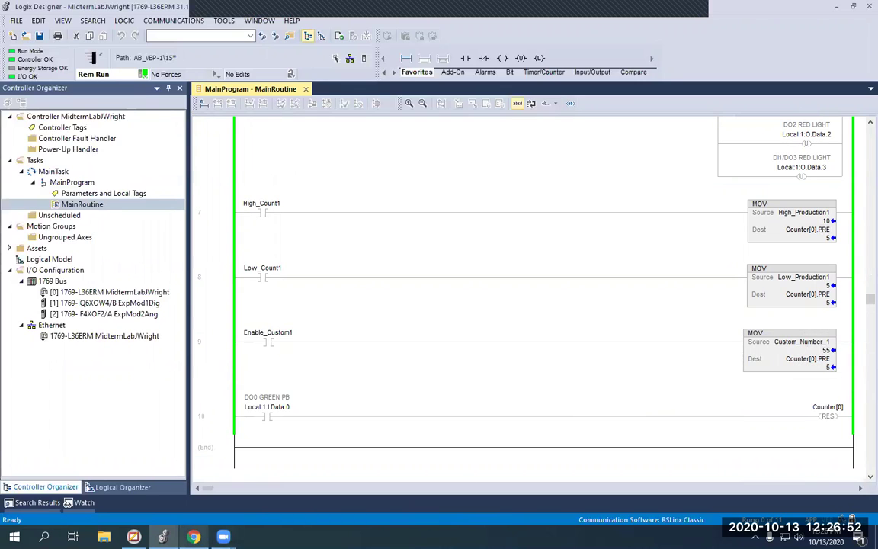
- Expand New_Shortcut's Online folder and the Counter group to list Counter[0] members
{"action": "left_click", "coordinate": [133, 537]}
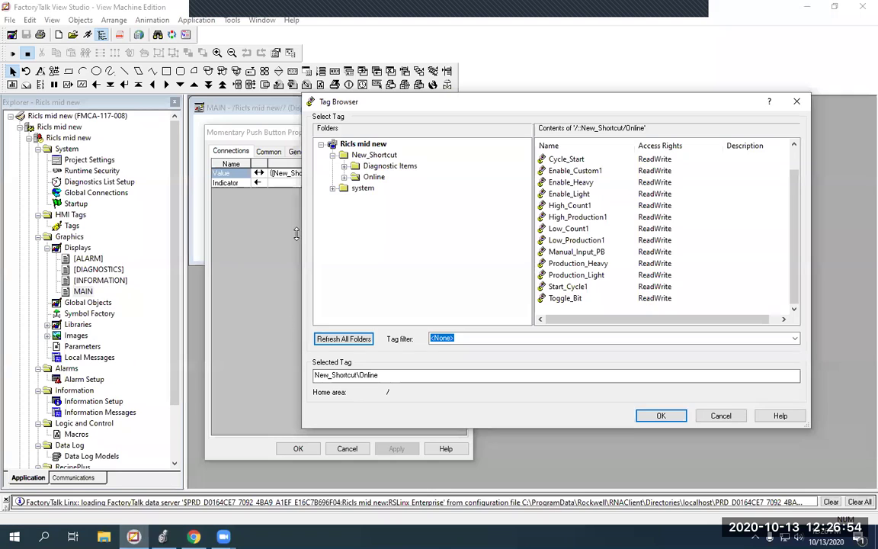
{"action": "left_click", "coordinate": [372, 177]}
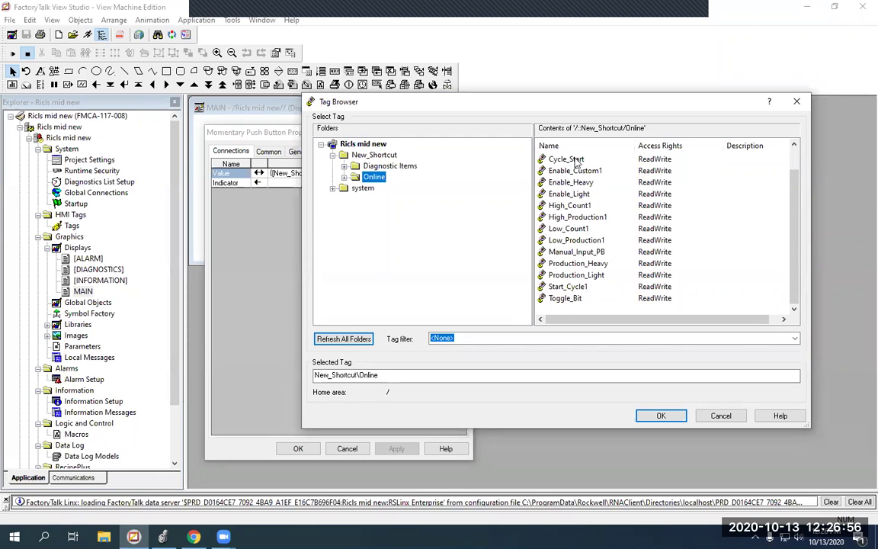
{"action": "left_click", "coordinate": [344, 177]}
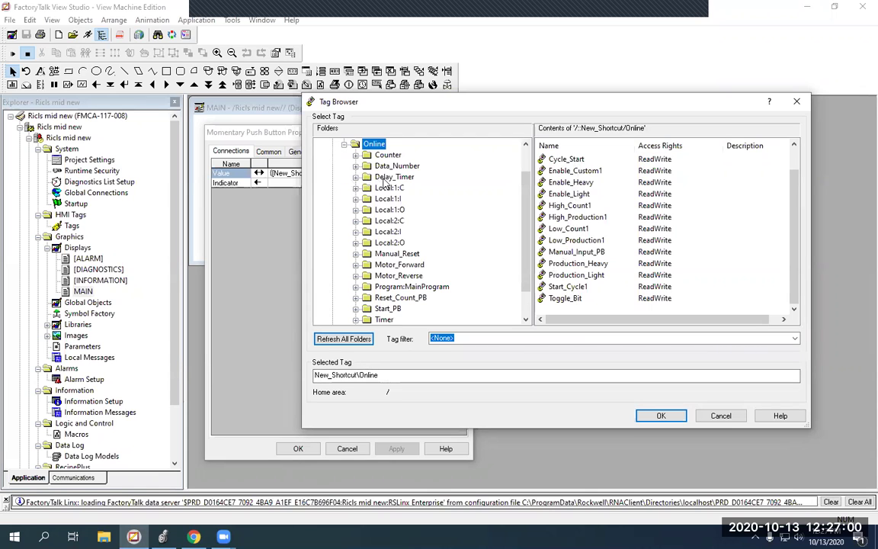
{"action": "scroll", "coordinate": [385, 187], "scroll_direction": "down", "scroll_amount": 1}
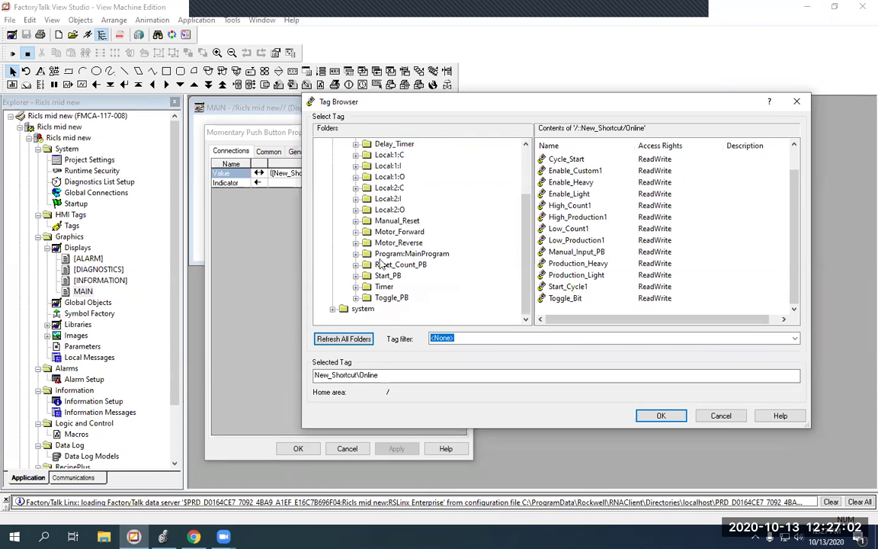
{"action": "scroll", "coordinate": [391, 197], "scroll_direction": "up", "scroll_amount": 1}
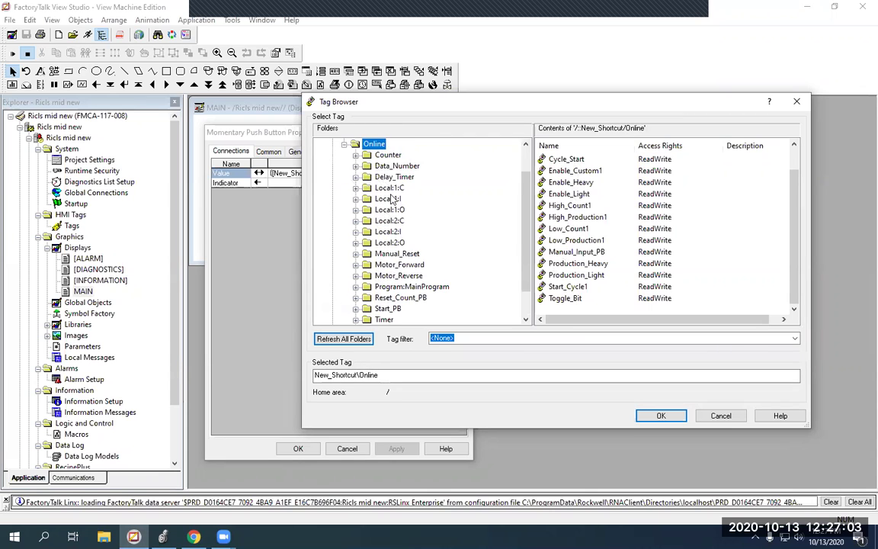
{"action": "left_click", "coordinate": [356, 155]}
{"action": "left_click", "coordinate": [401, 165]}
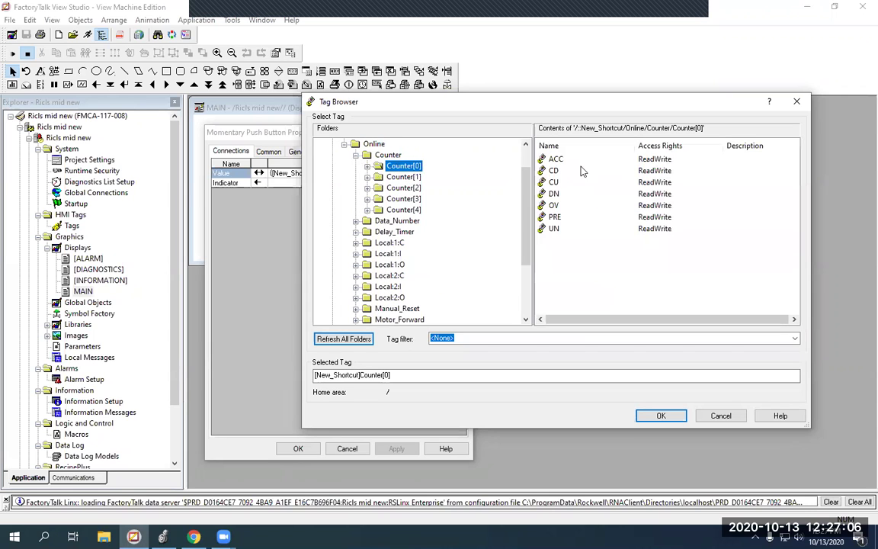
- Look at the PLC ladder program again, then close the Tag Browser without choosing a tag
{"action": "key", "text": "alt+Tab"}
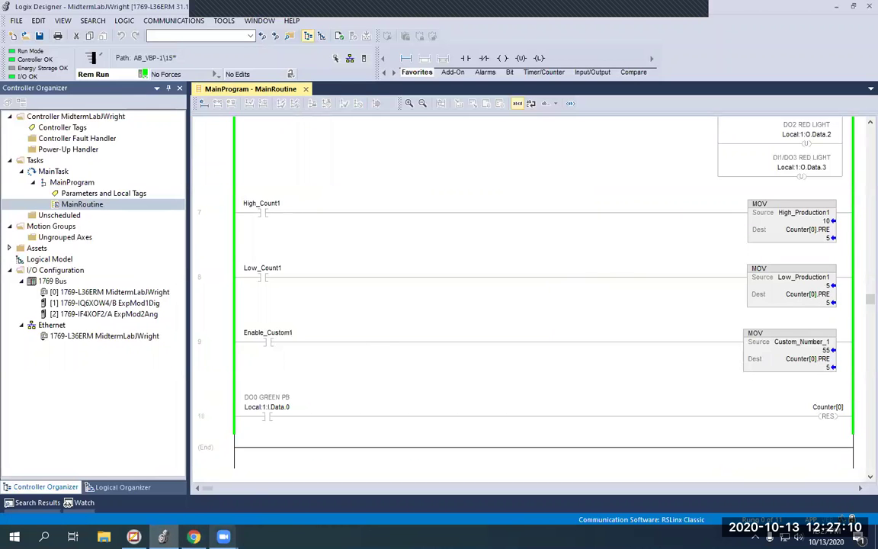
{"action": "left_click", "coordinate": [162, 536]}
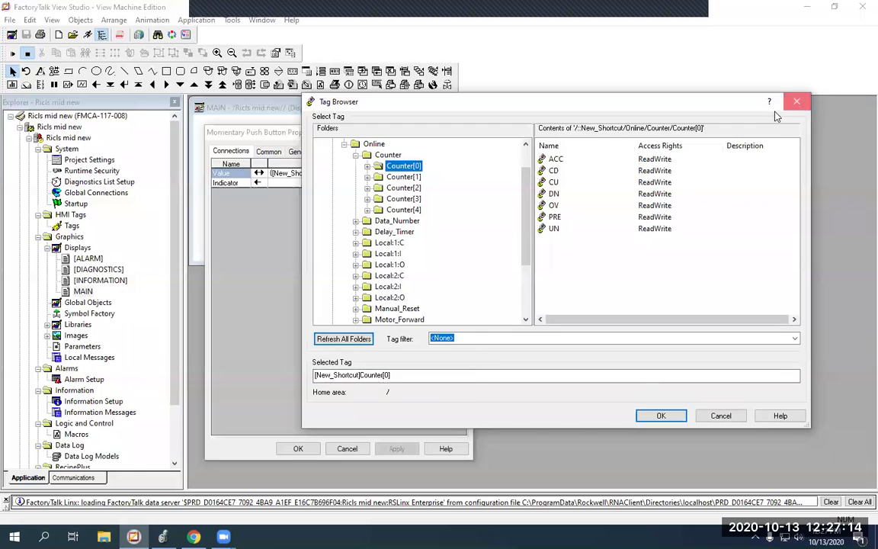
{"action": "left_click", "coordinate": [797, 101]}
- Dismiss the button properties and reopen Communication Setup maximized, showing New_Shortcut as a Processor shortcut
{"action": "key", "text": "Escape"}
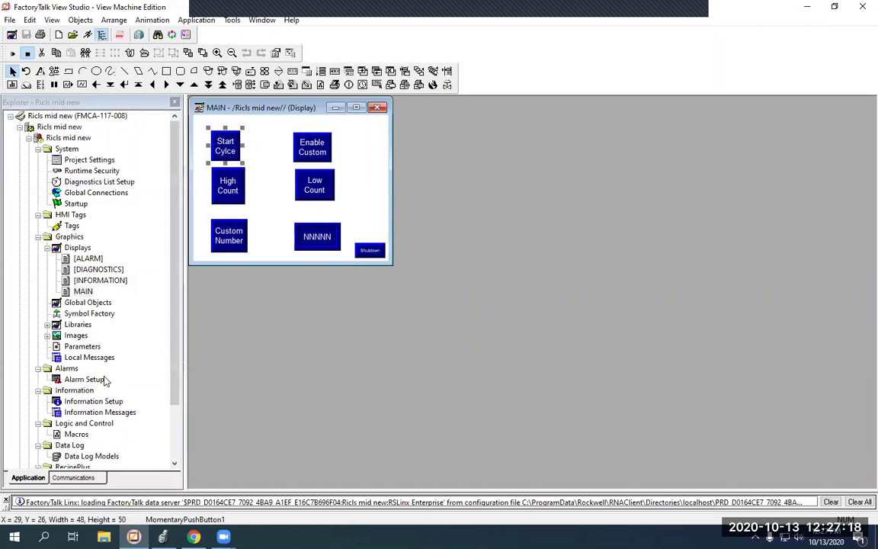
{"action": "scroll", "coordinate": [69, 389], "scroll_direction": "down", "scroll_amount": 2}
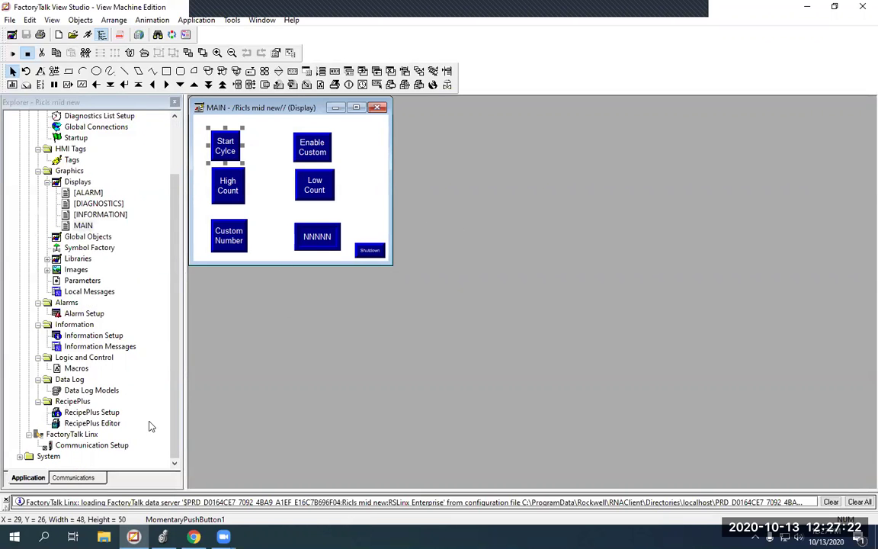
{"action": "double_click", "coordinate": [118, 446]}
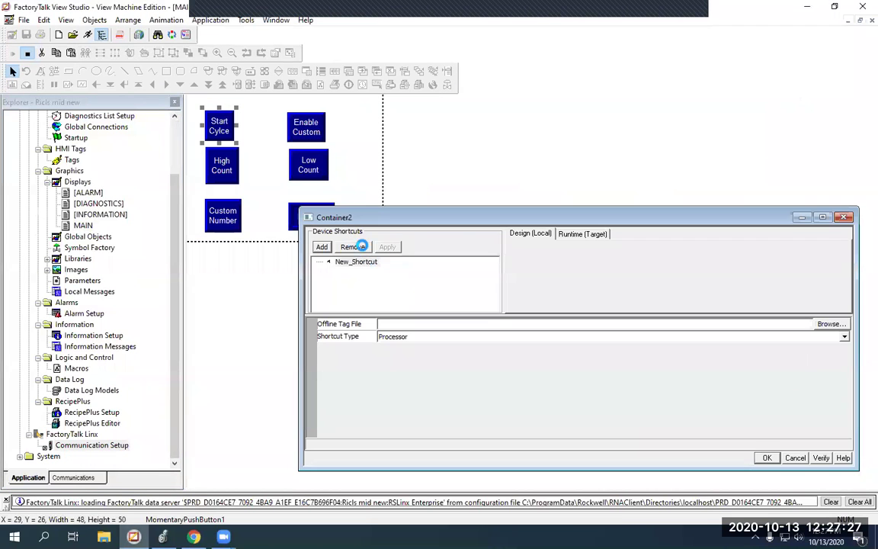
{"action": "left_click", "coordinate": [822, 217]}
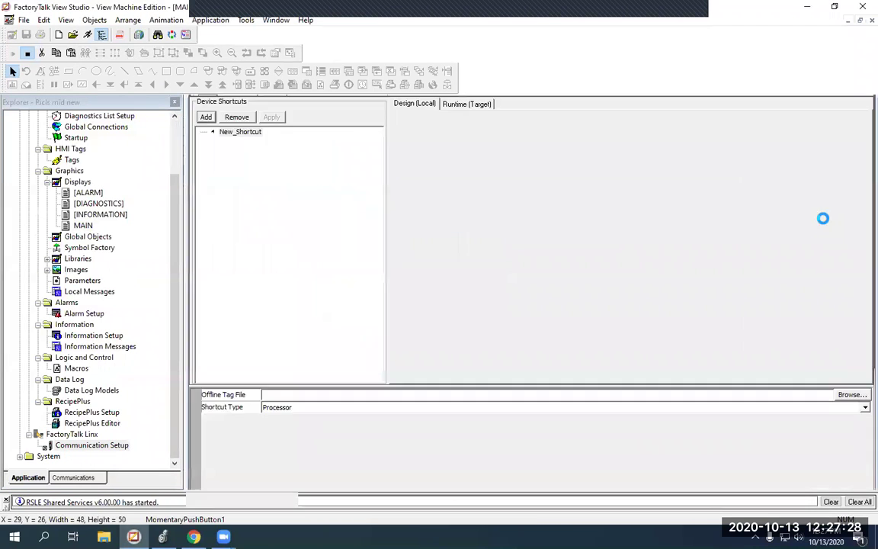